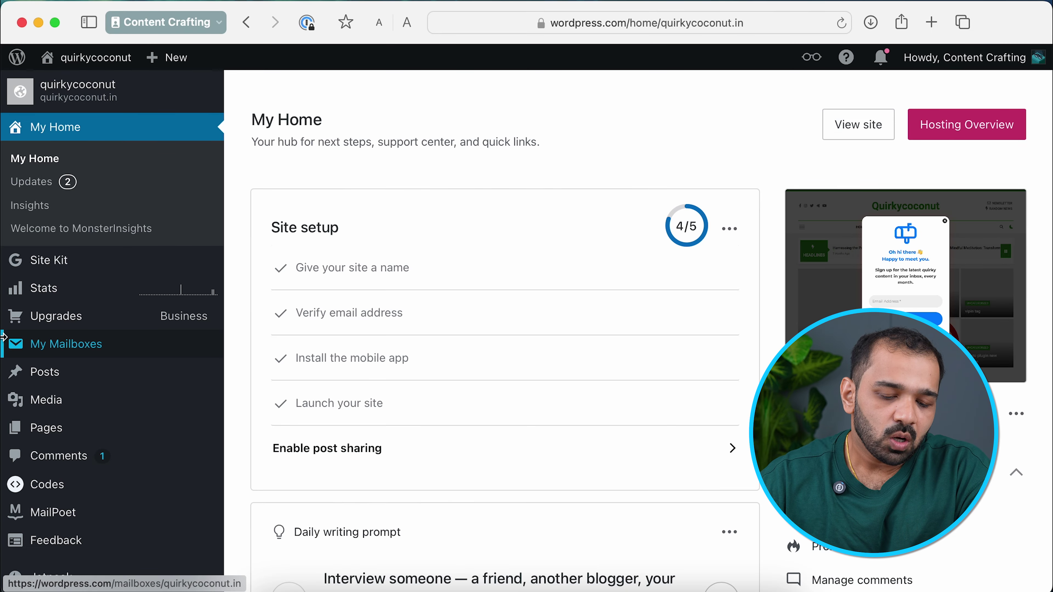
- Search the Add New Plugin marketplace for 'Disable everything'
{"action": "scroll", "coordinate": [83, 332], "scroll_direction": "down", "scroll_amount": 2}
{"action": "mouse_move", "coordinate": [153, 339]}
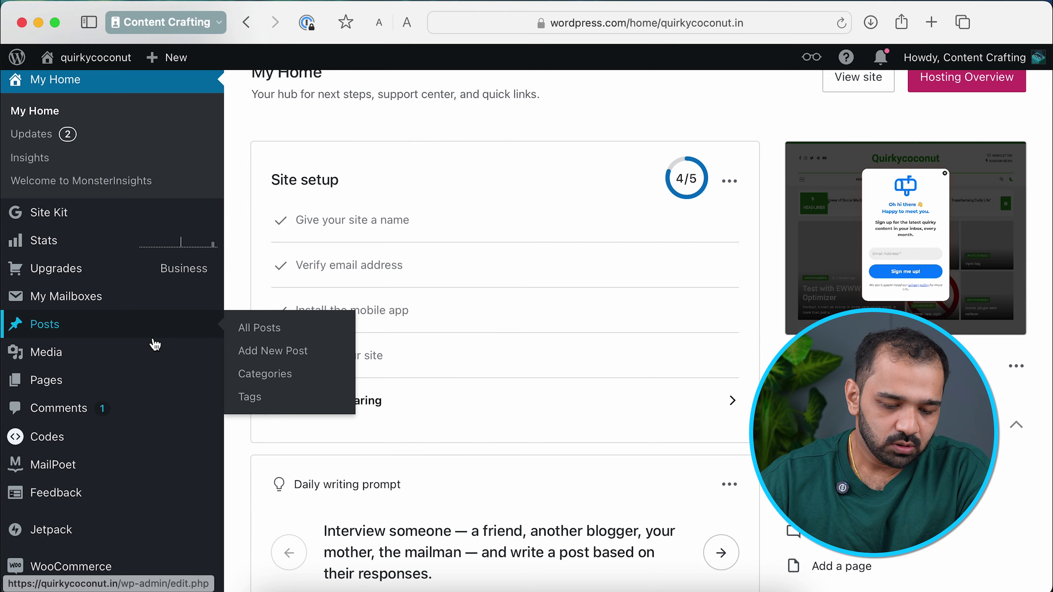
{"action": "scroll", "coordinate": [153, 343], "scroll_direction": "down", "scroll_amount": 2}
{"action": "scroll", "coordinate": [113, 470], "scroll_direction": "down", "scroll_amount": 10}
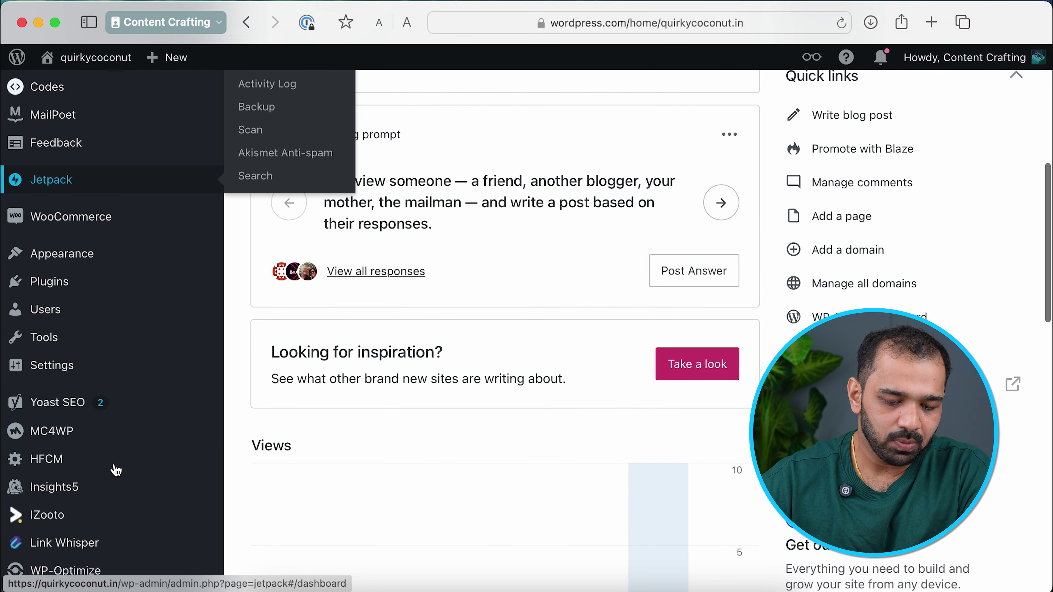
{"action": "mouse_move", "coordinate": [175, 283]}
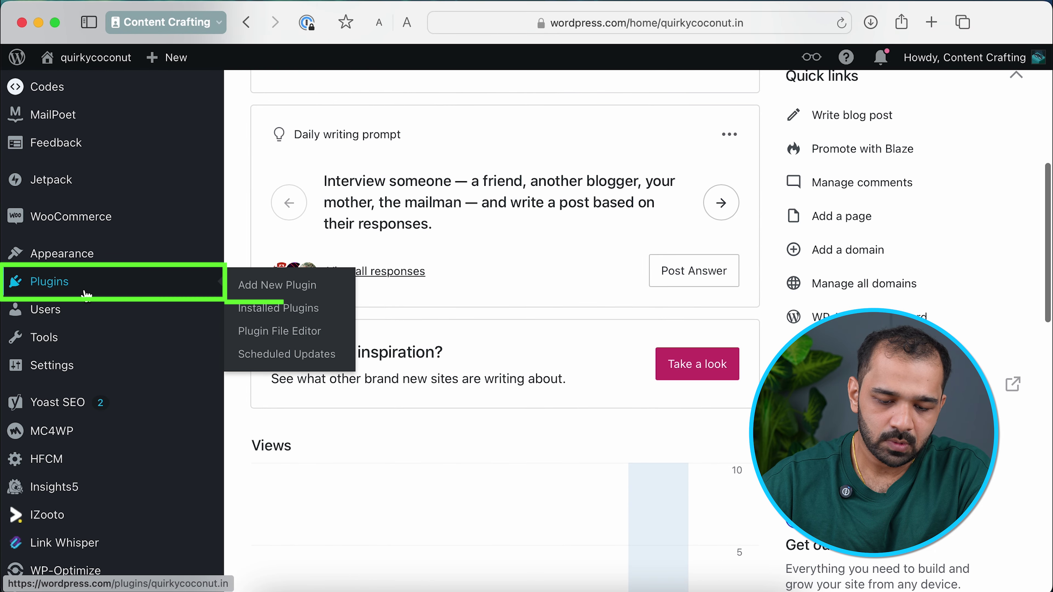
{"action": "left_click", "coordinate": [248, 291]}
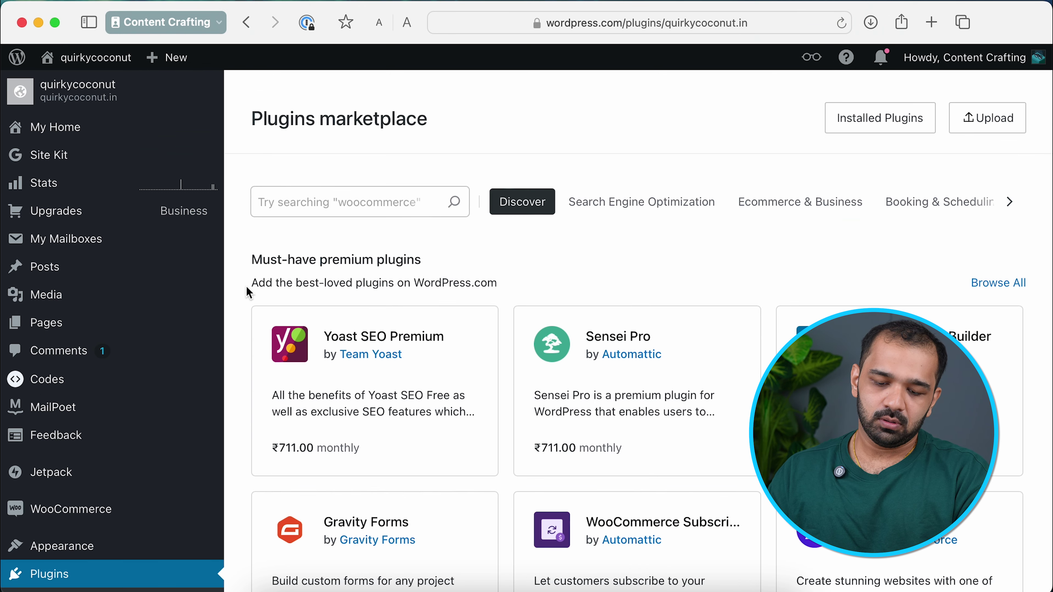
{"action": "left_click", "coordinate": [323, 214]}
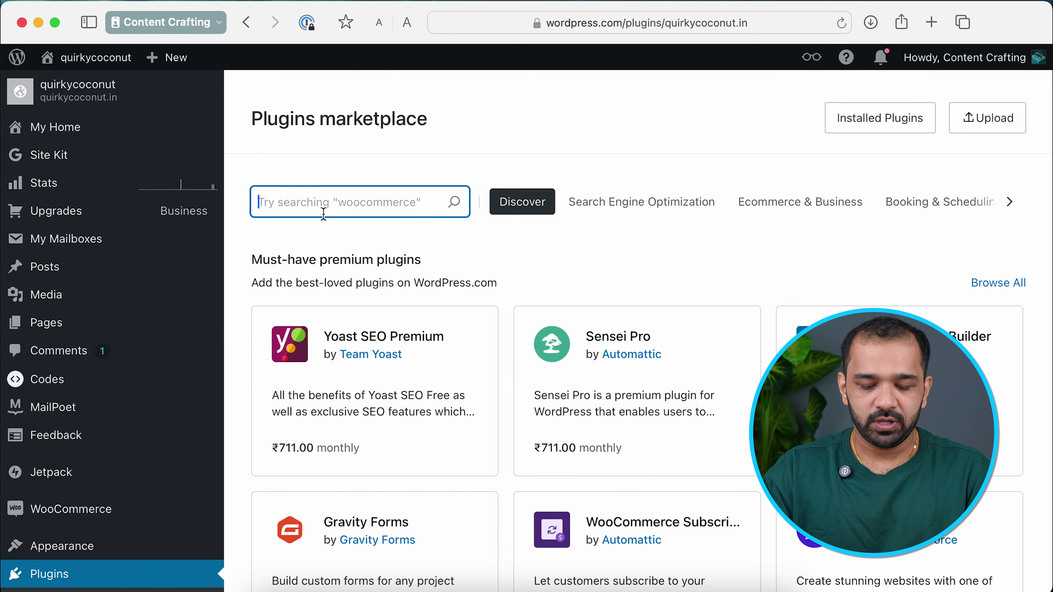
{"action": "type", "text": "D"}
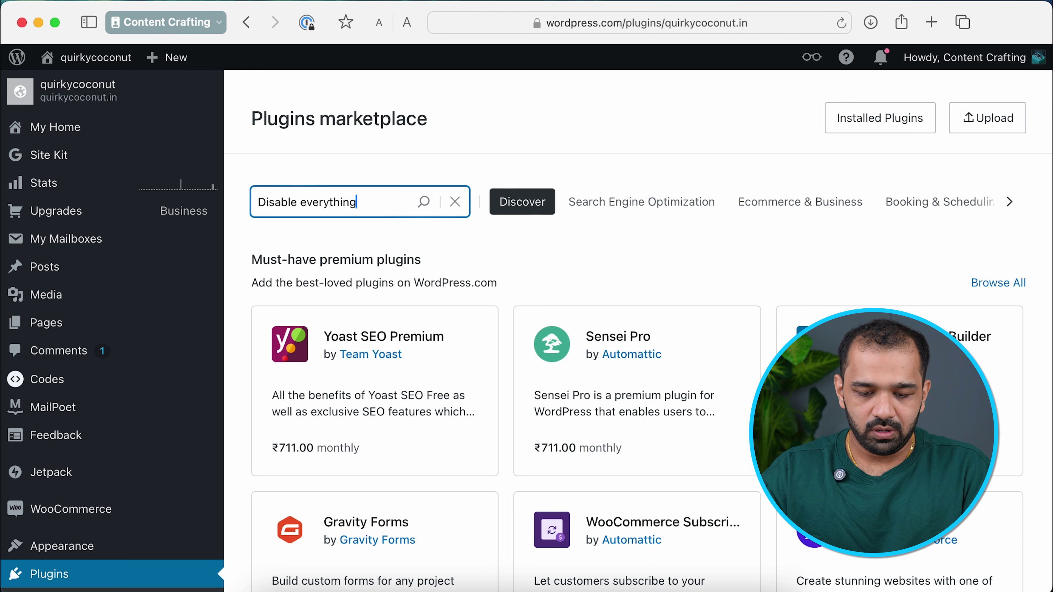
{"action": "type", "text": "isable everything"}
{"action": "key", "text": "Return"}
- Install and activate Disable Everything, then open its settings from the plugins list
{"action": "scroll", "coordinate": [384, 272], "scroll_direction": "down", "scroll_amount": 2}
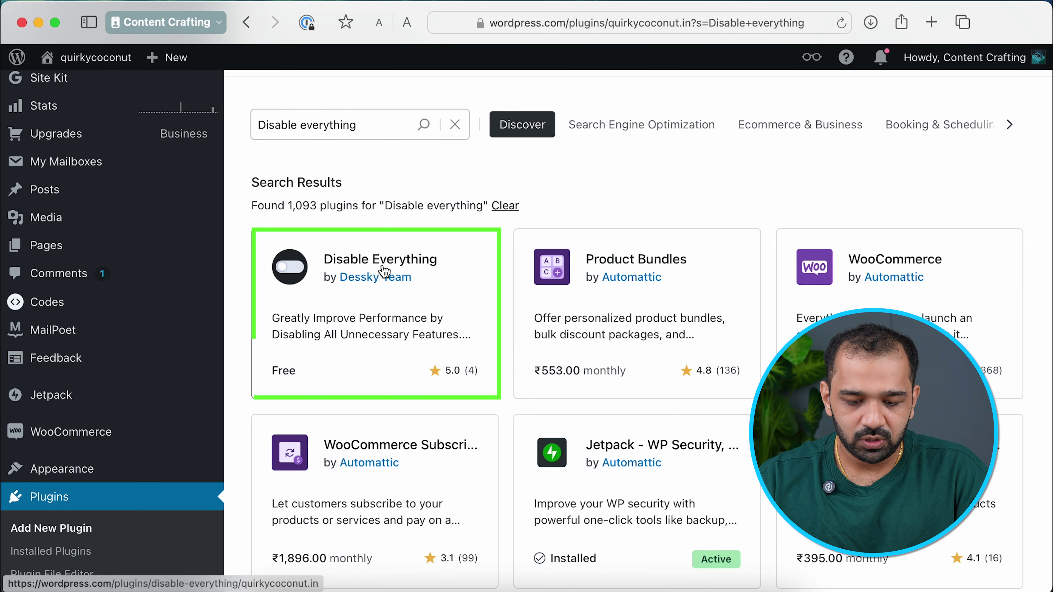
{"action": "left_click", "coordinate": [399, 264]}
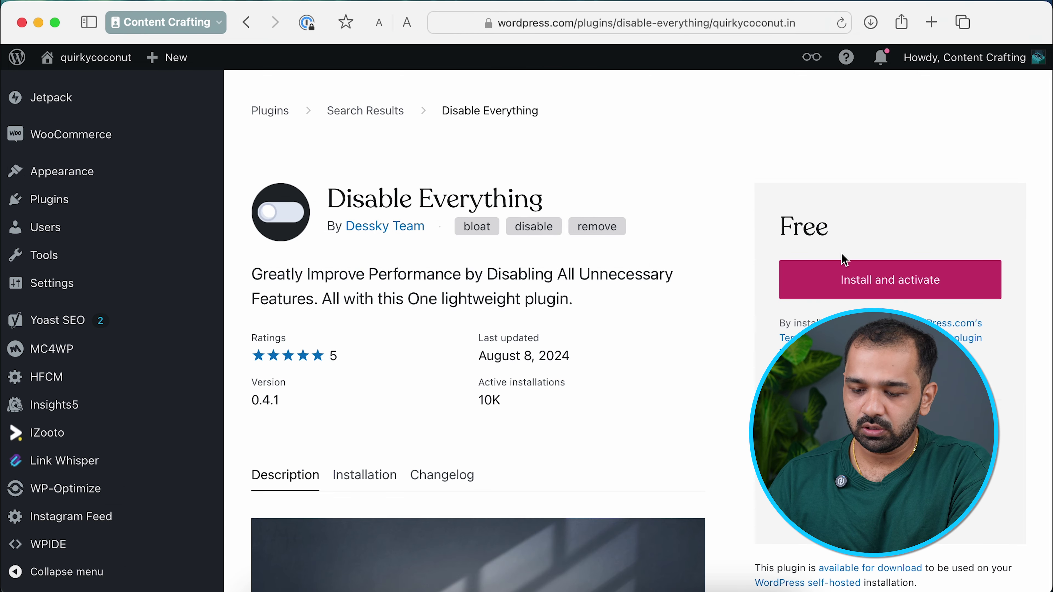
{"action": "left_click", "coordinate": [873, 295]}
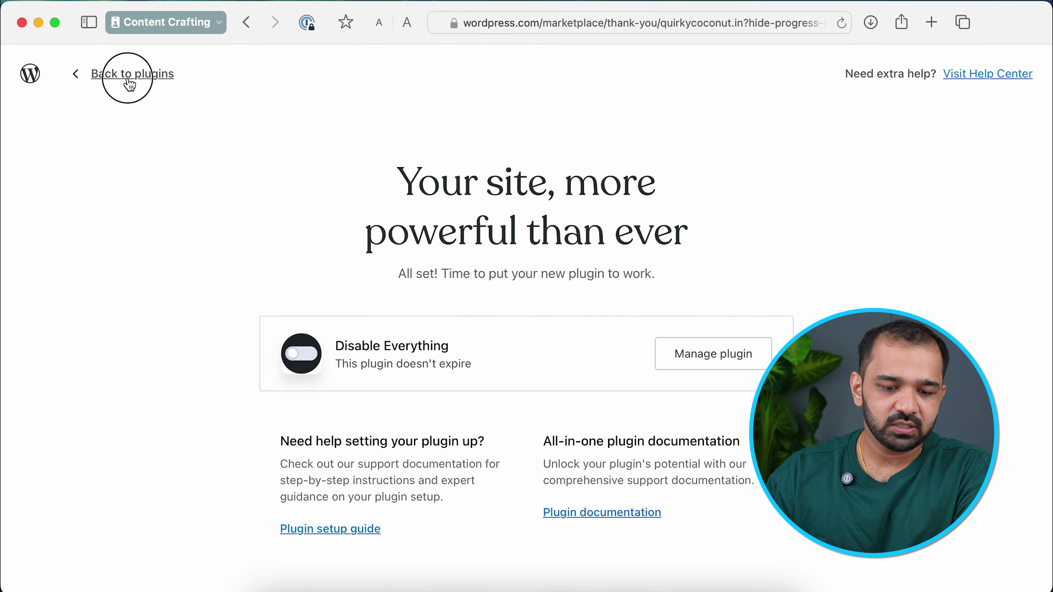
{"action": "left_click", "coordinate": [130, 84]}
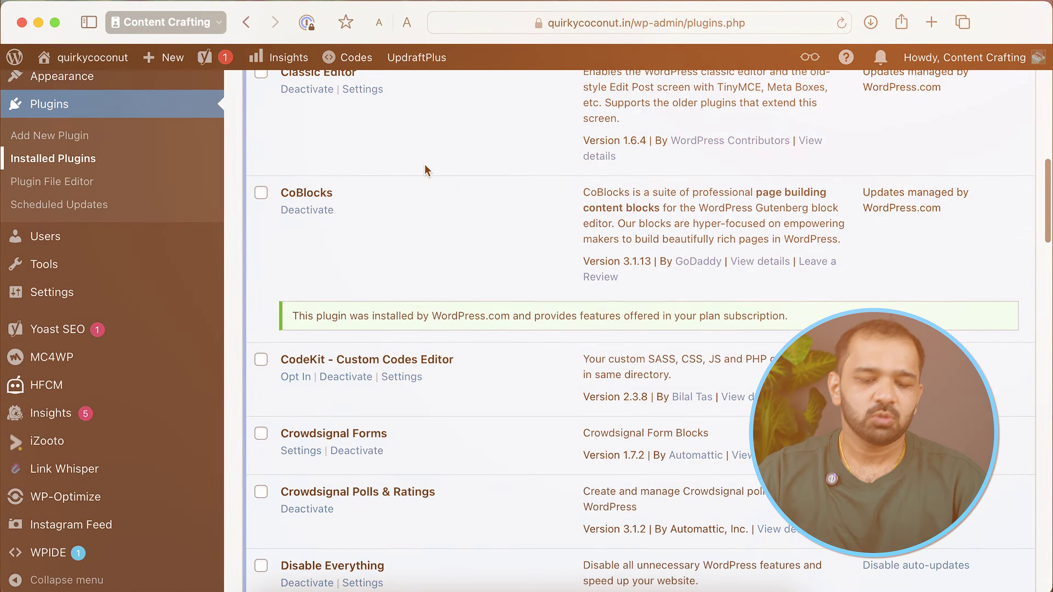
{"action": "scroll", "coordinate": [424, 163], "scroll_direction": "down", "scroll_amount": 3}
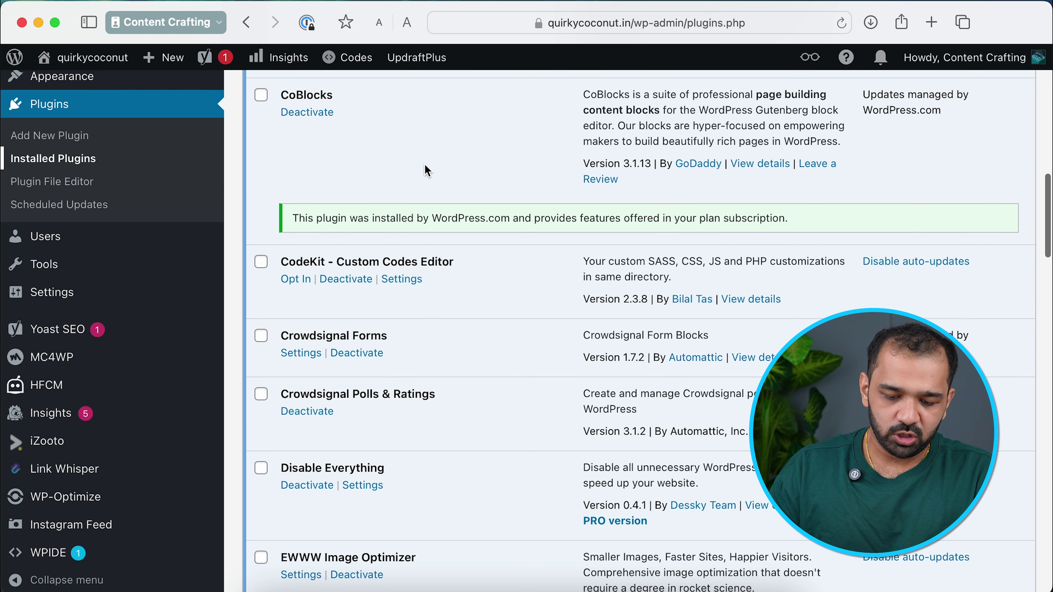
{"action": "scroll", "coordinate": [418, 398], "scroll_direction": "down", "scroll_amount": 3}
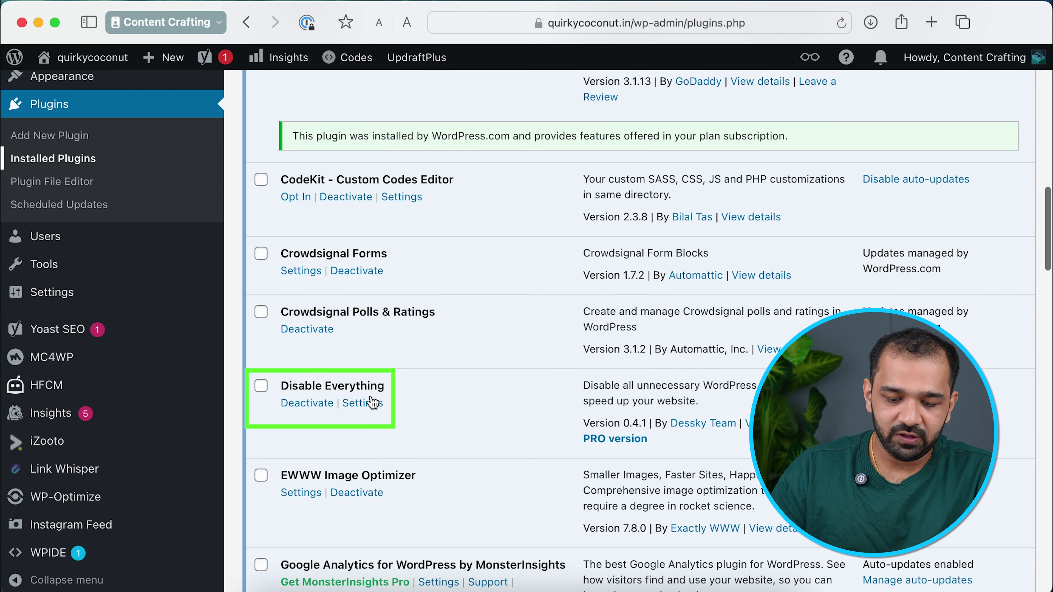
{"action": "left_click", "coordinate": [365, 403]}
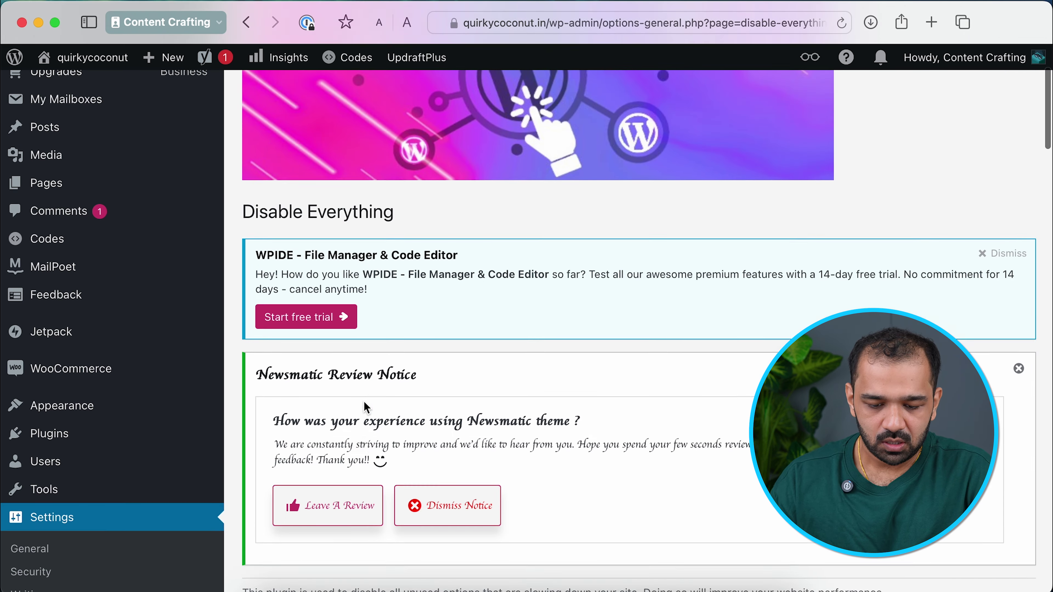
- Enable the RSS Feeds option in Disable Everything and save the changes
{"action": "scroll", "coordinate": [364, 402], "scroll_direction": "down", "scroll_amount": 10}
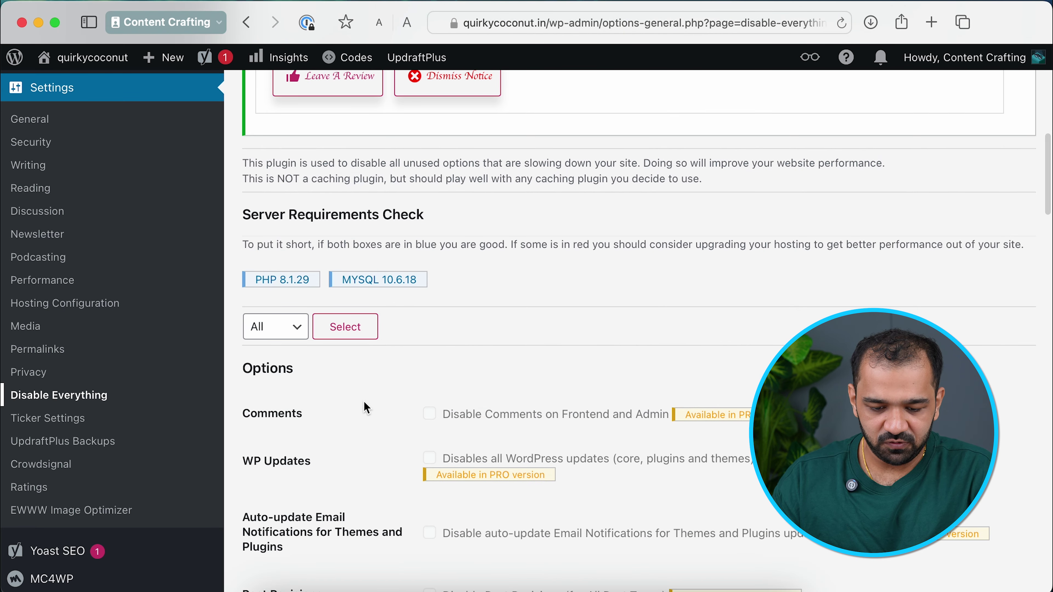
{"action": "scroll", "coordinate": [363, 401], "scroll_direction": "down", "scroll_amount": 7}
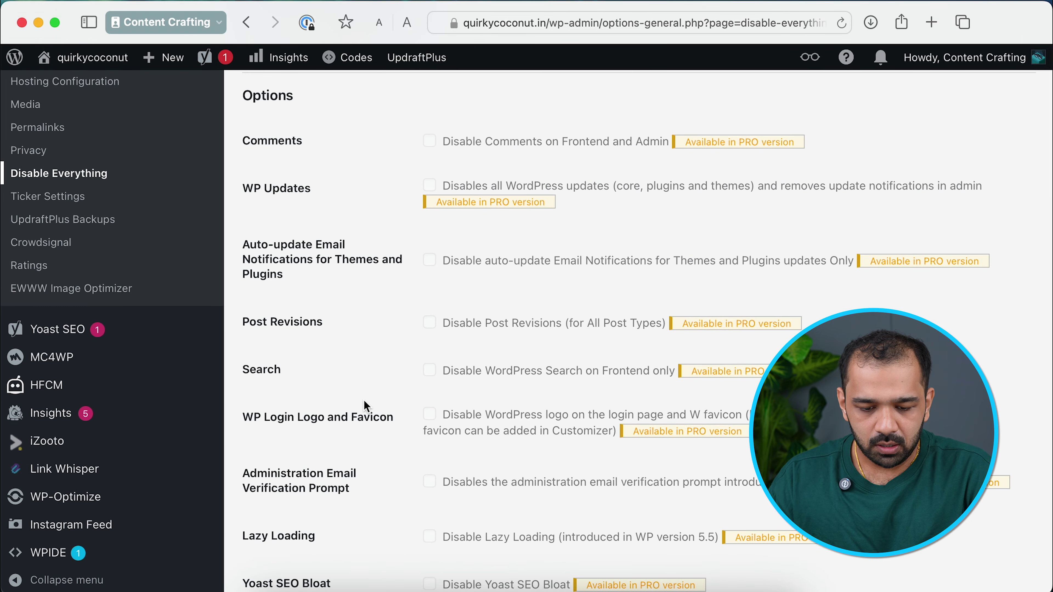
{"action": "scroll", "coordinate": [364, 400], "scroll_direction": "down", "scroll_amount": 3}
{"action": "scroll", "coordinate": [364, 399], "scroll_direction": "down", "scroll_amount": 7}
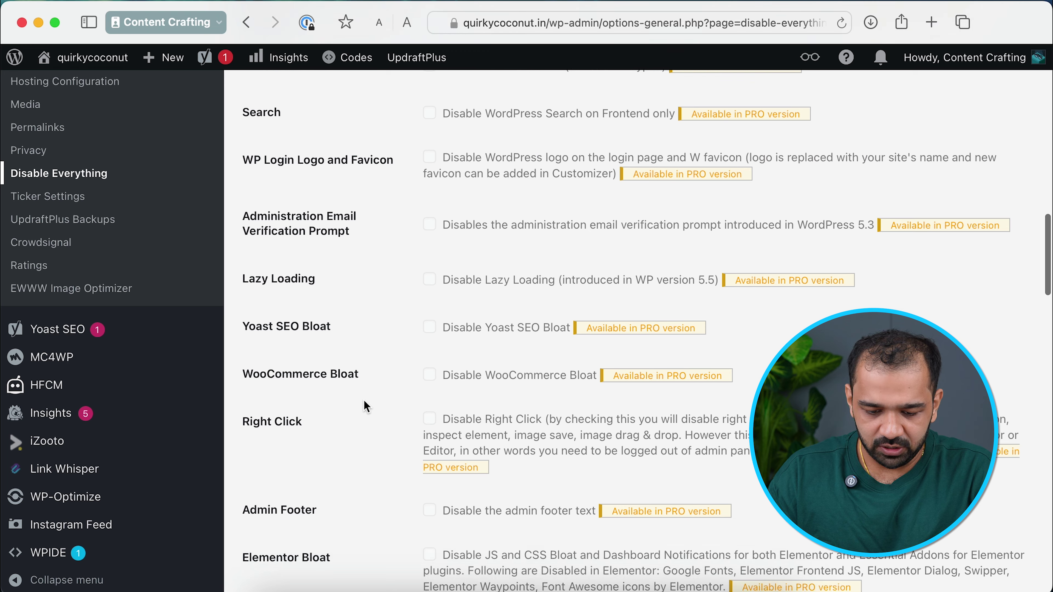
{"action": "scroll", "coordinate": [364, 399], "scroll_direction": "down", "scroll_amount": 11}
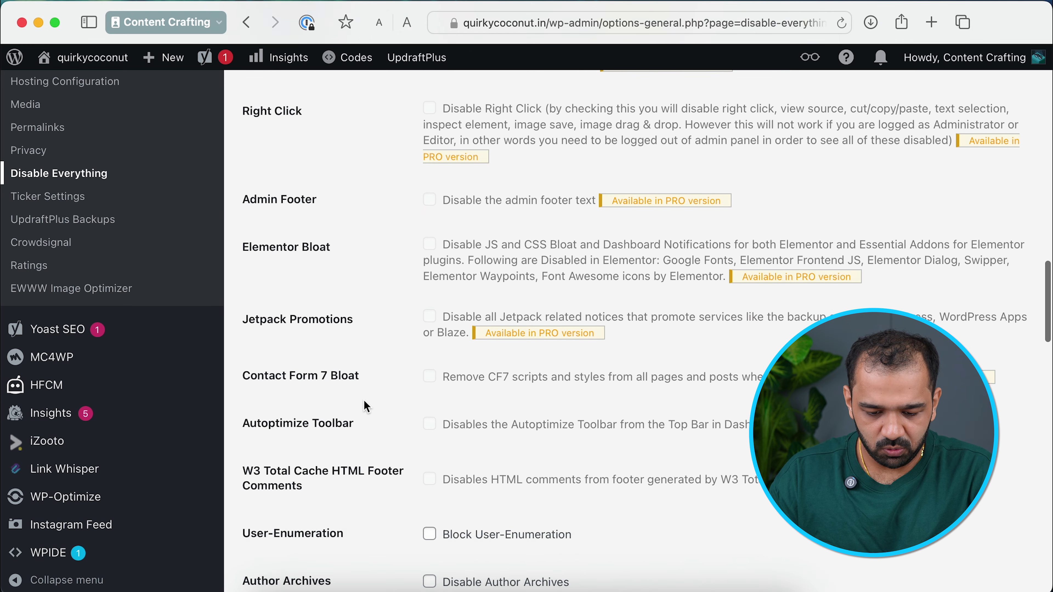
{"action": "scroll", "coordinate": [365, 404], "scroll_direction": "down", "scroll_amount": 7}
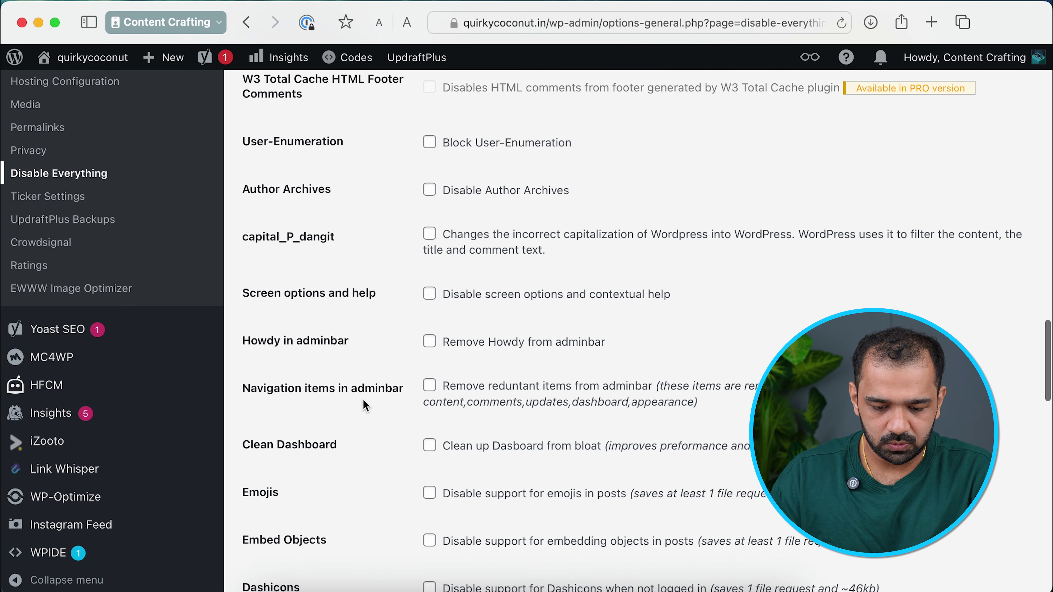
{"action": "scroll", "coordinate": [364, 406], "scroll_direction": "down", "scroll_amount": 7}
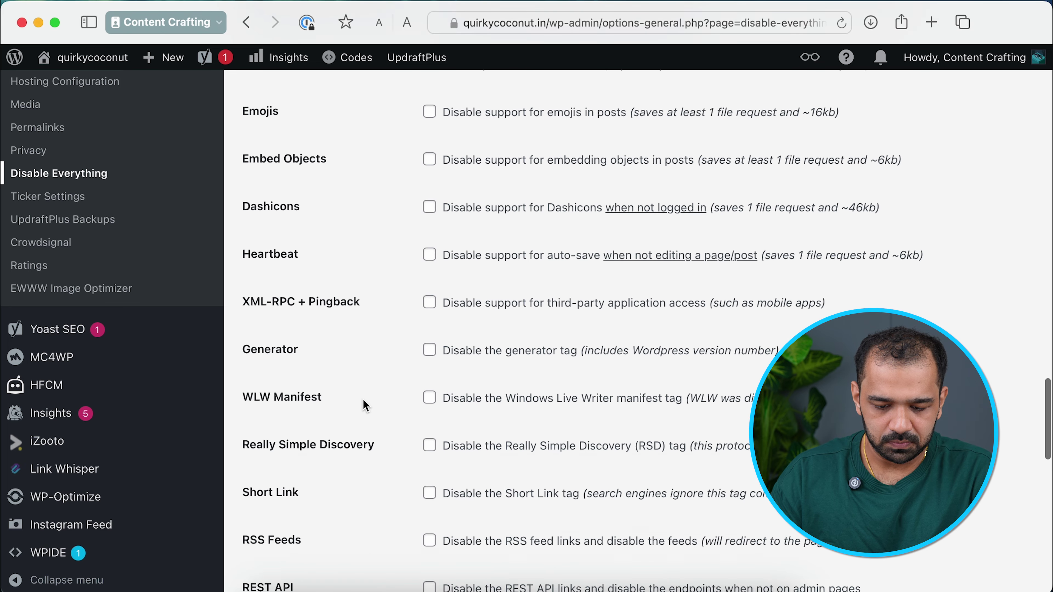
{"action": "scroll", "coordinate": [363, 405], "scroll_direction": "down", "scroll_amount": 1}
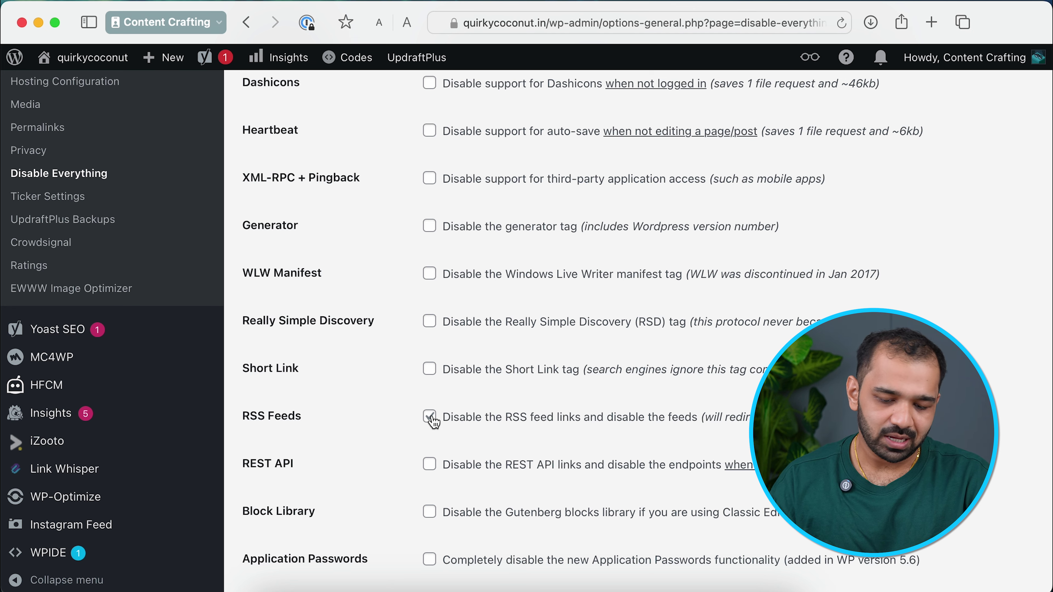
{"action": "scroll", "coordinate": [434, 421], "scroll_direction": "down", "scroll_amount": 3}
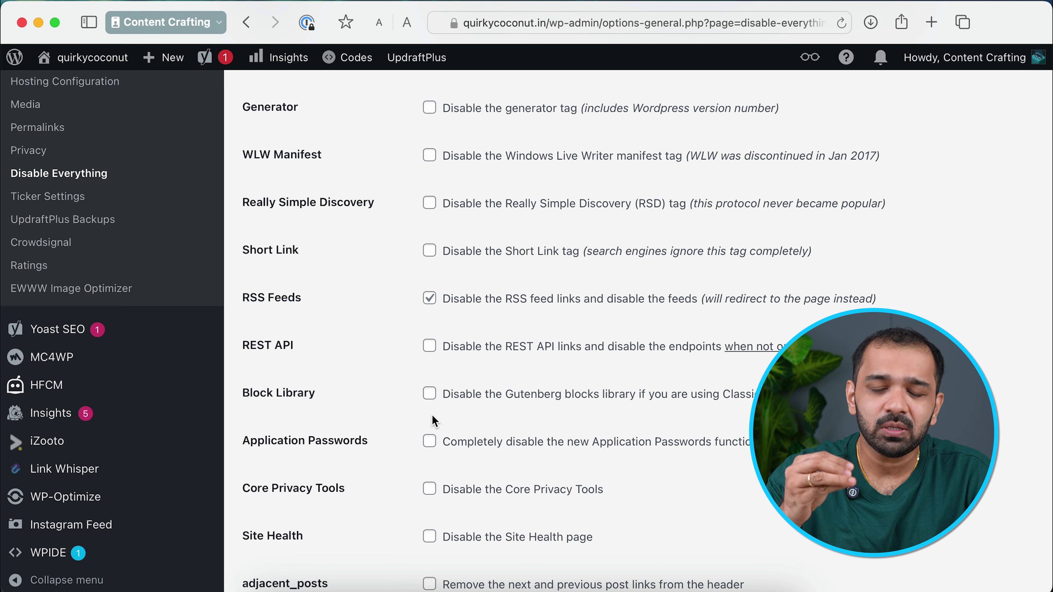
{"action": "scroll", "coordinate": [434, 421], "scroll_direction": "down", "scroll_amount": 10}
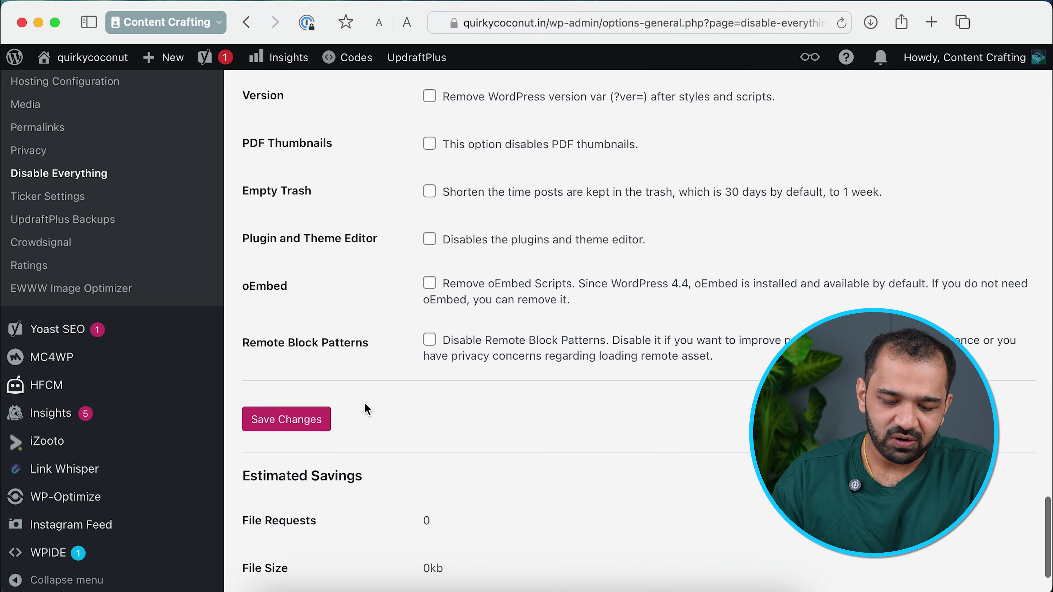
{"action": "left_click", "coordinate": [319, 429]}
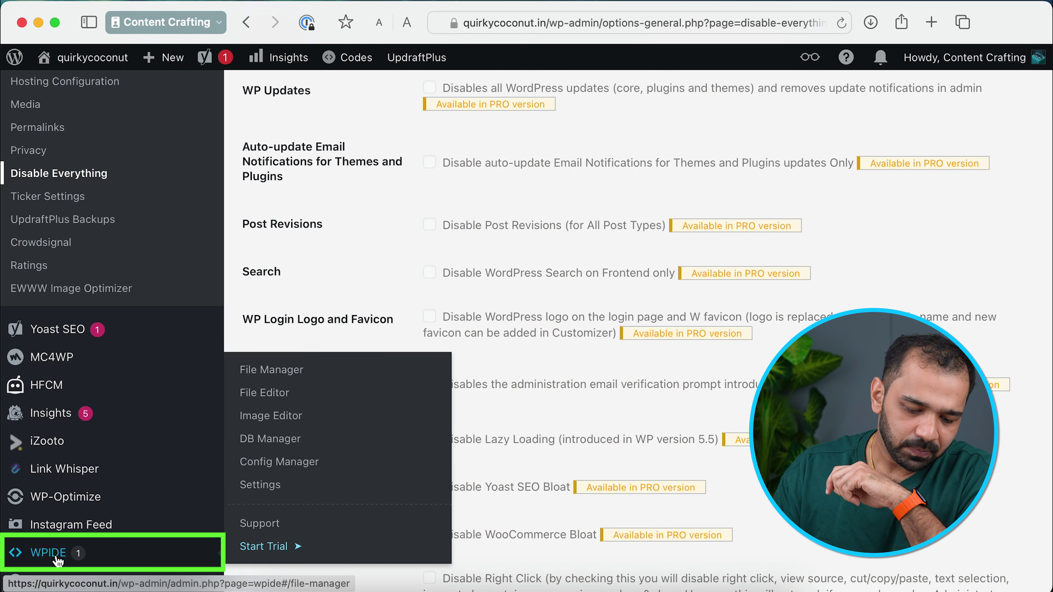
- Open WPIDE's File Manager and navigate to the wp-content/themes folder
{"action": "left_click", "coordinate": [58, 558]}
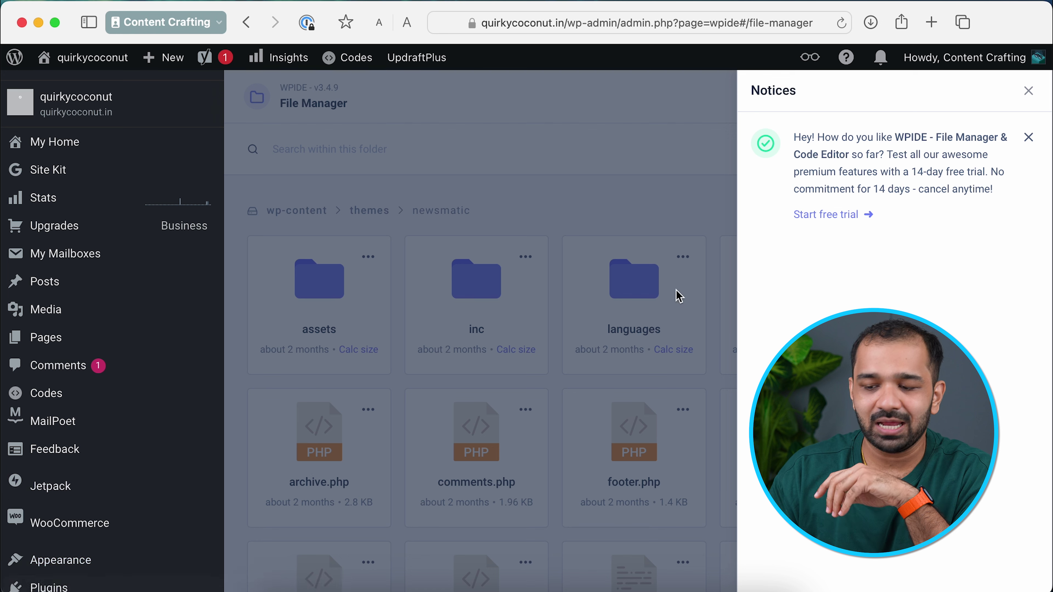
{"action": "left_click", "coordinate": [1021, 92]}
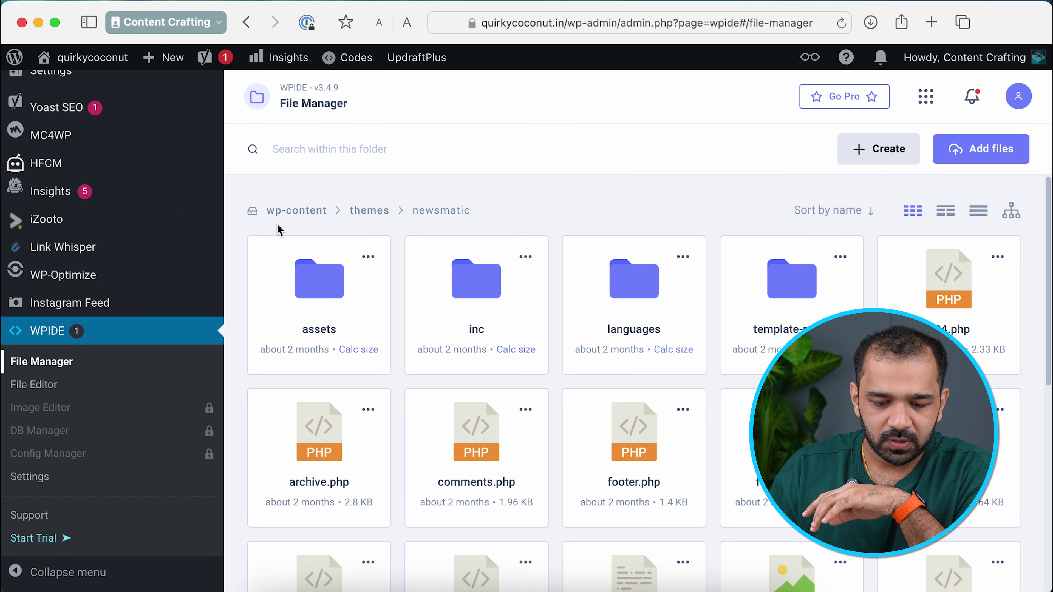
{"action": "left_click", "coordinate": [306, 218]}
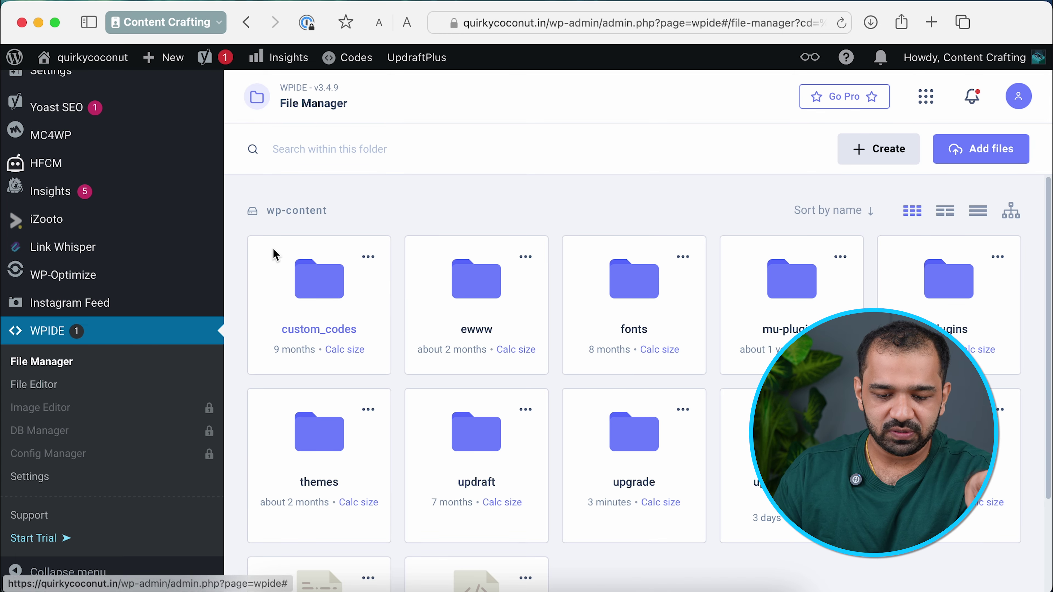
{"action": "scroll", "coordinate": [453, 317], "scroll_direction": "down", "scroll_amount": 2}
{"action": "scroll", "coordinate": [453, 327], "scroll_direction": "up", "scroll_amount": 2}
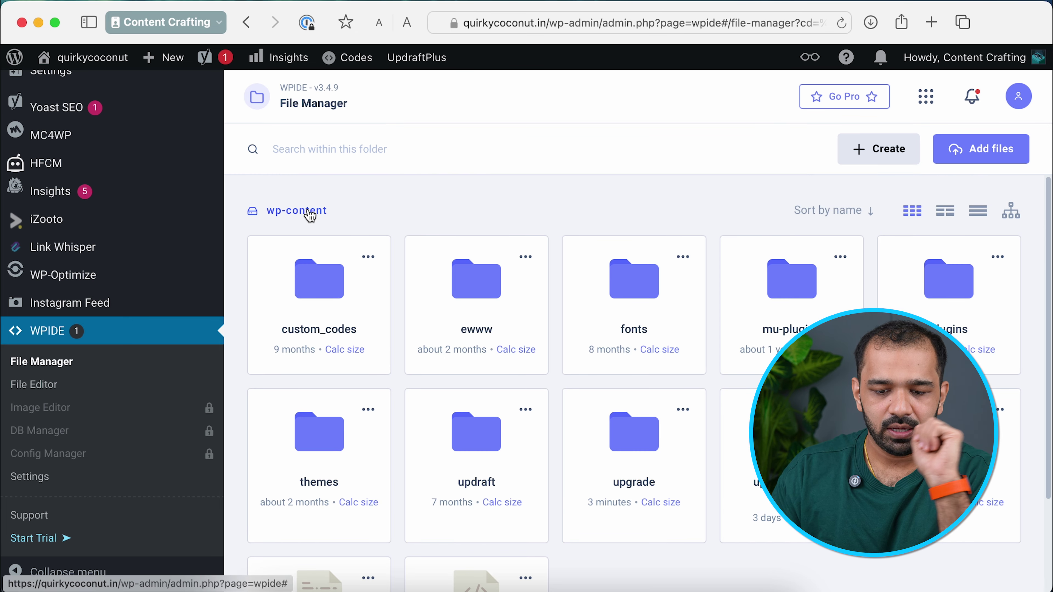
{"action": "scroll", "coordinate": [468, 274], "scroll_direction": "down", "scroll_amount": 4}
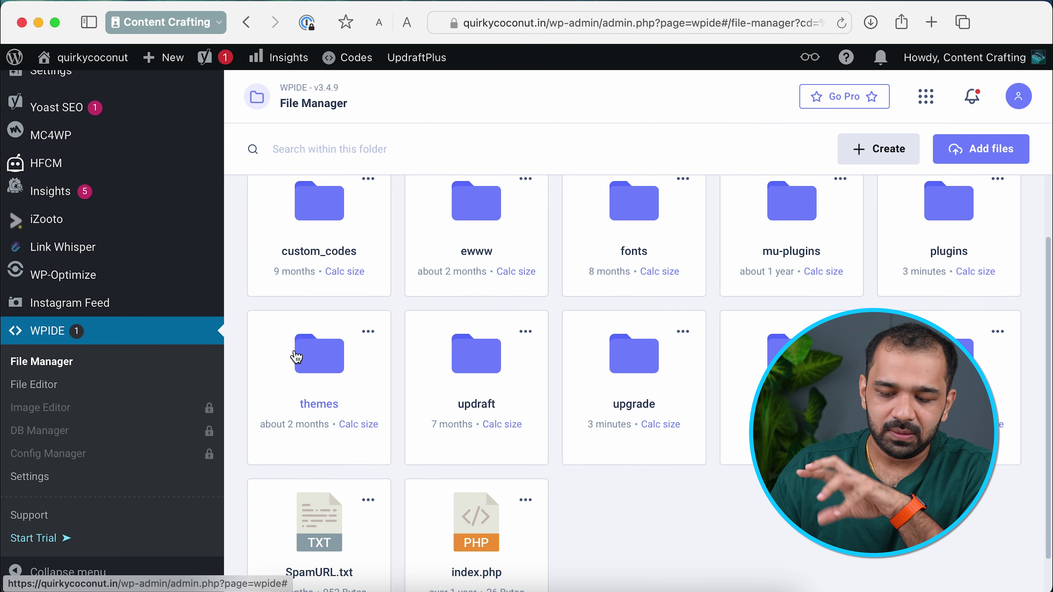
{"action": "left_click", "coordinate": [300, 360]}
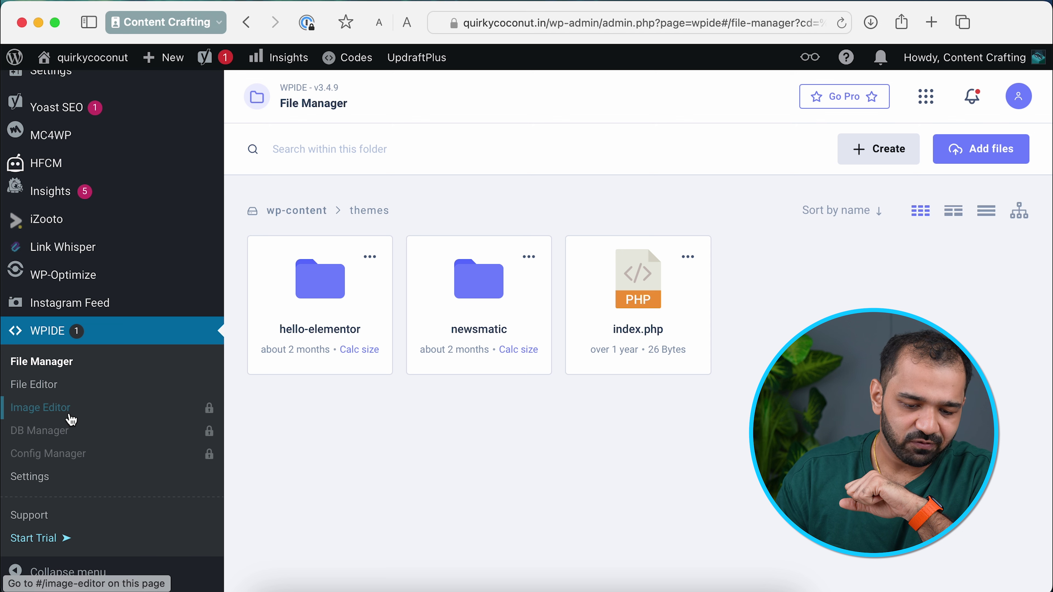
{"action": "scroll", "coordinate": [145, 405], "scroll_direction": "up", "scroll_amount": 10}
{"action": "mouse_move", "coordinate": [76, 403]}
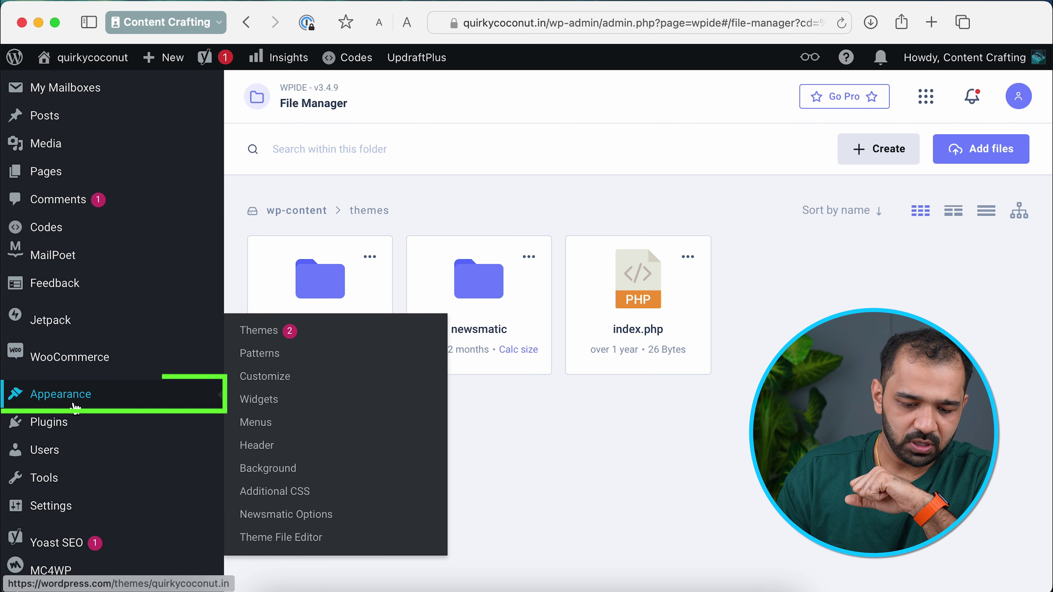
- Confirm Newsmatic is the active theme on the Themes page, then return to WPIDE
{"action": "left_click", "coordinate": [269, 338]}
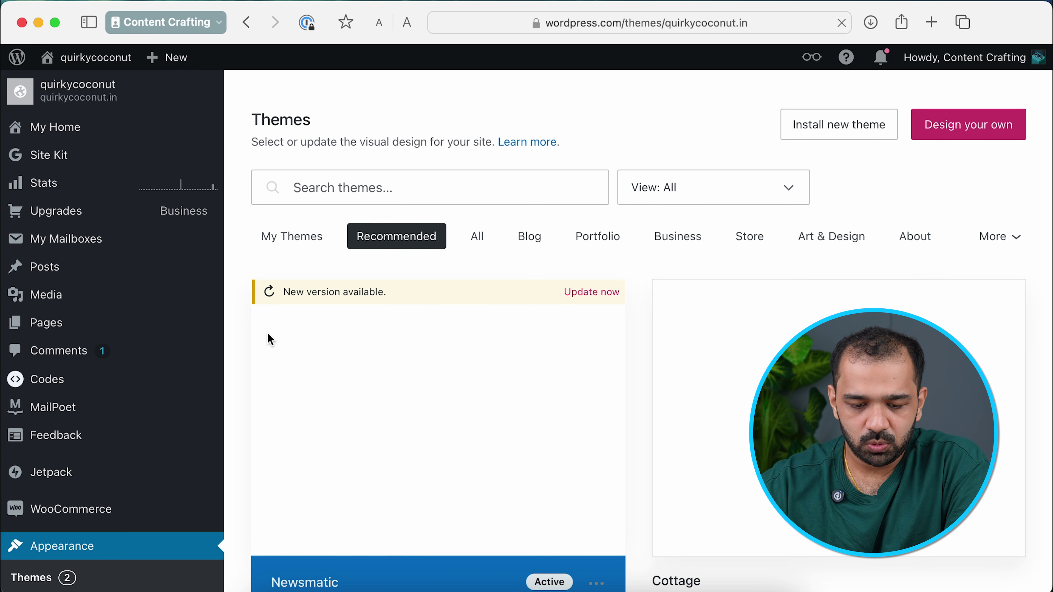
{"action": "scroll", "coordinate": [324, 335], "scroll_direction": "down", "scroll_amount": 1}
{"action": "scroll", "coordinate": [816, 314], "scroll_direction": "down", "scroll_amount": 3}
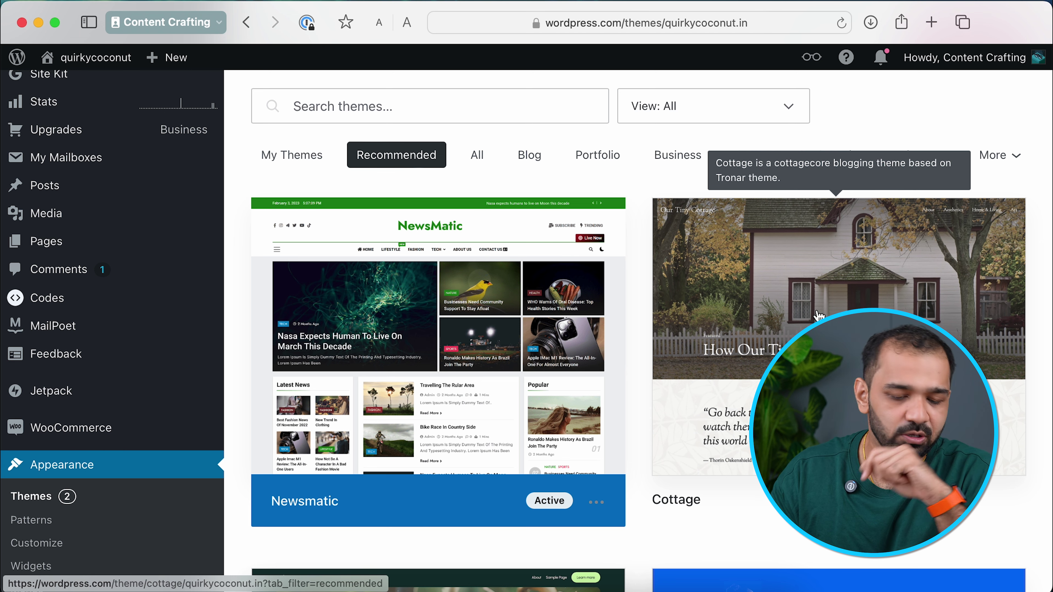
{"action": "mouse_move", "coordinate": [559, 339]}
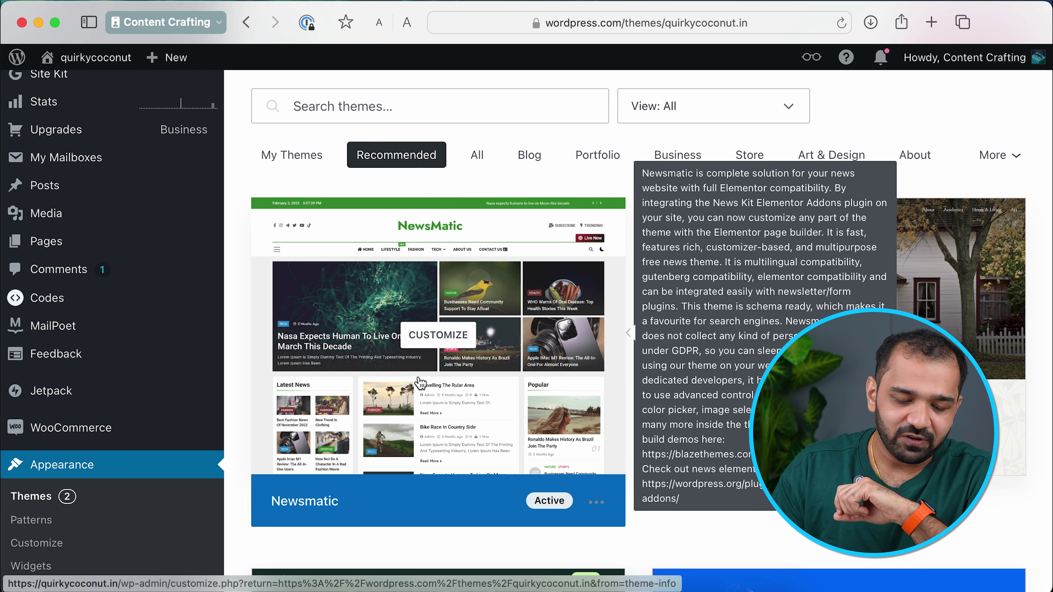
{"action": "left_click", "coordinate": [19, 556]}
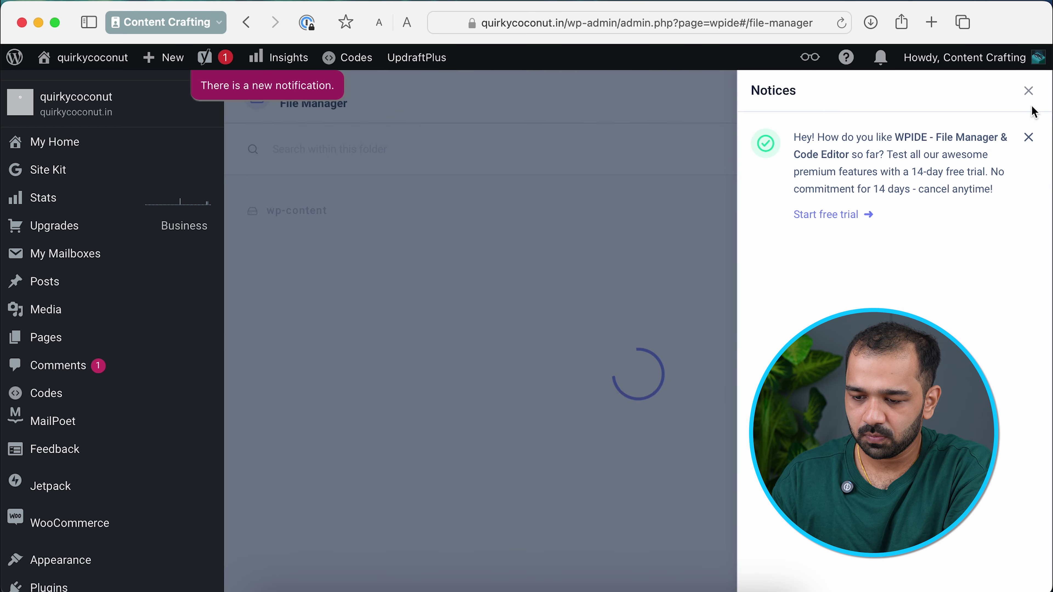
- Dismiss the Notices panel and open the newsmatic folder to locate functions.php
{"action": "left_click", "coordinate": [1028, 90]}
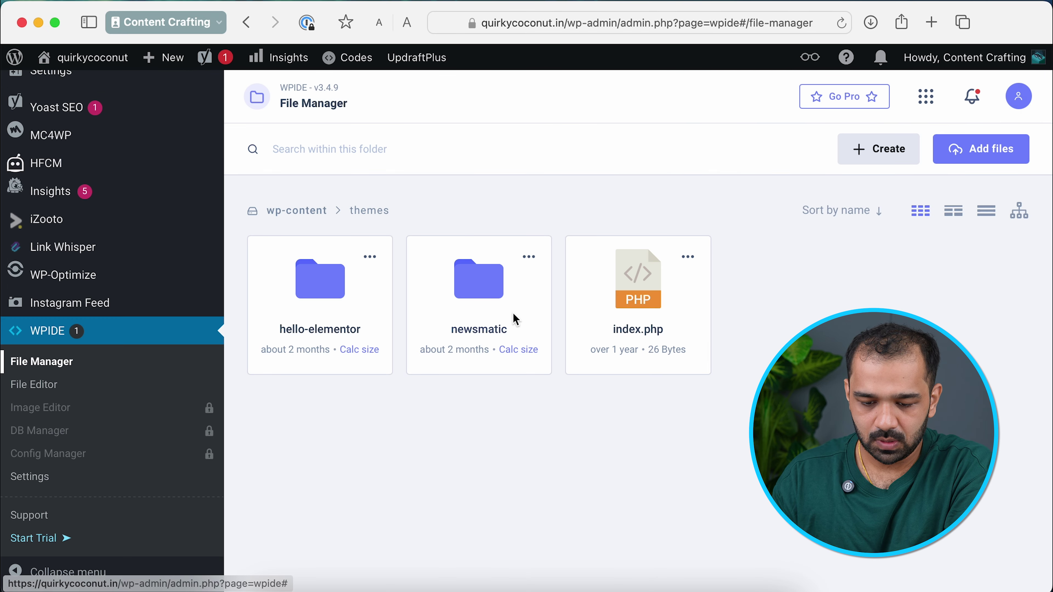
{"action": "left_click", "coordinate": [484, 285]}
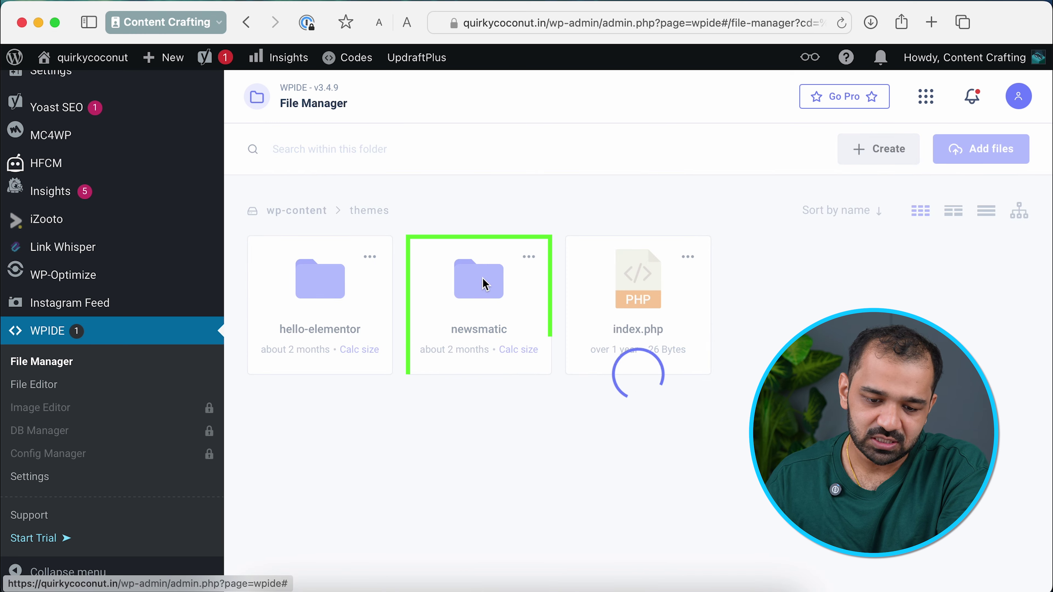
{"action": "scroll", "coordinate": [484, 284], "scroll_direction": "down", "scroll_amount": 5}
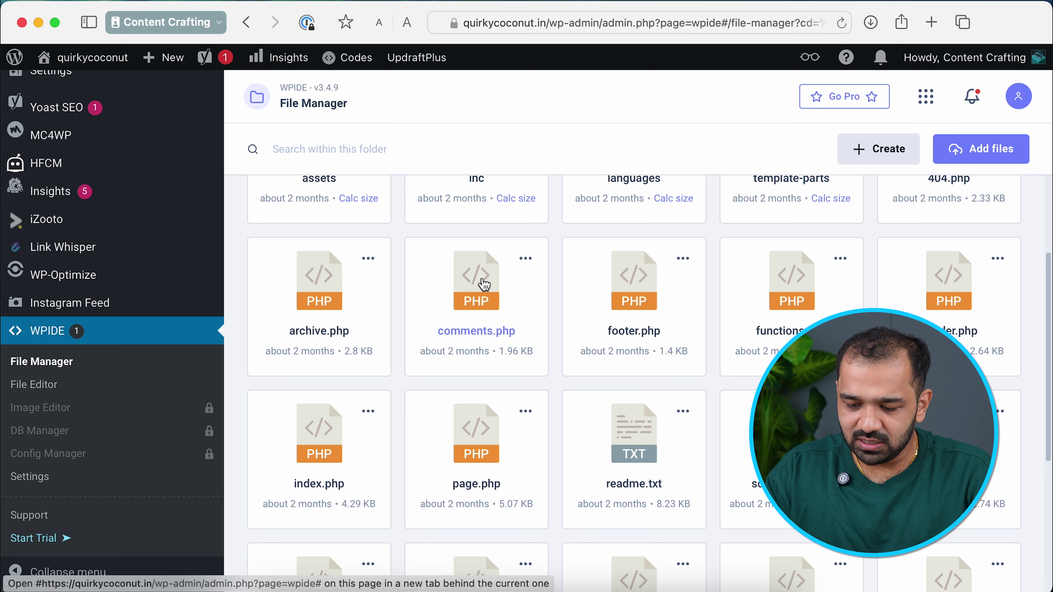
{"action": "scroll", "coordinate": [678, 340], "scroll_direction": "down", "scroll_amount": 5}
{"action": "scroll", "coordinate": [678, 336], "scroll_direction": "up", "scroll_amount": 3}
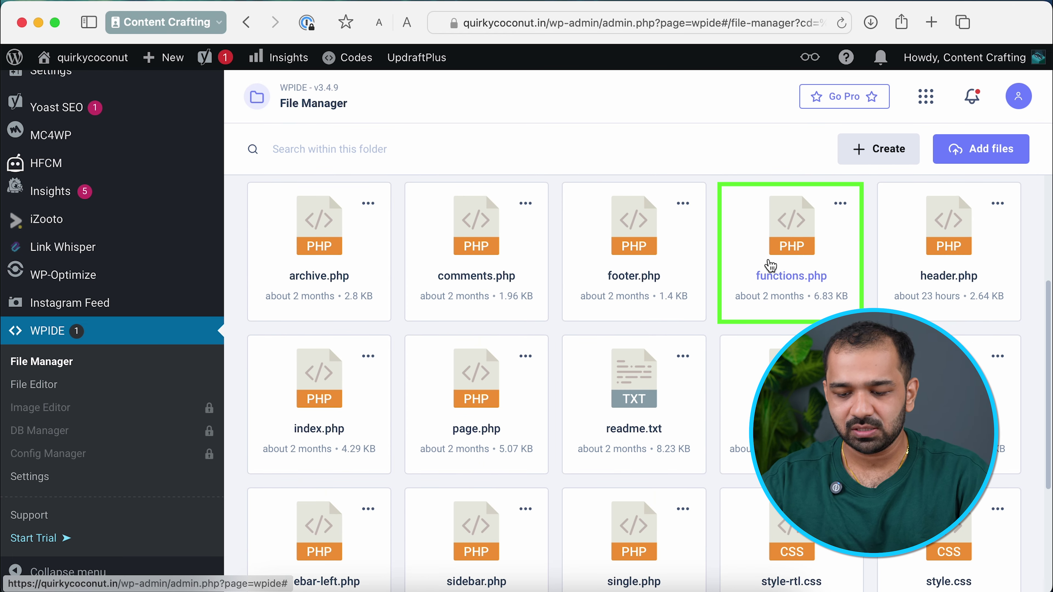
{"action": "scroll", "coordinate": [770, 265], "scroll_direction": "up", "scroll_amount": 1}
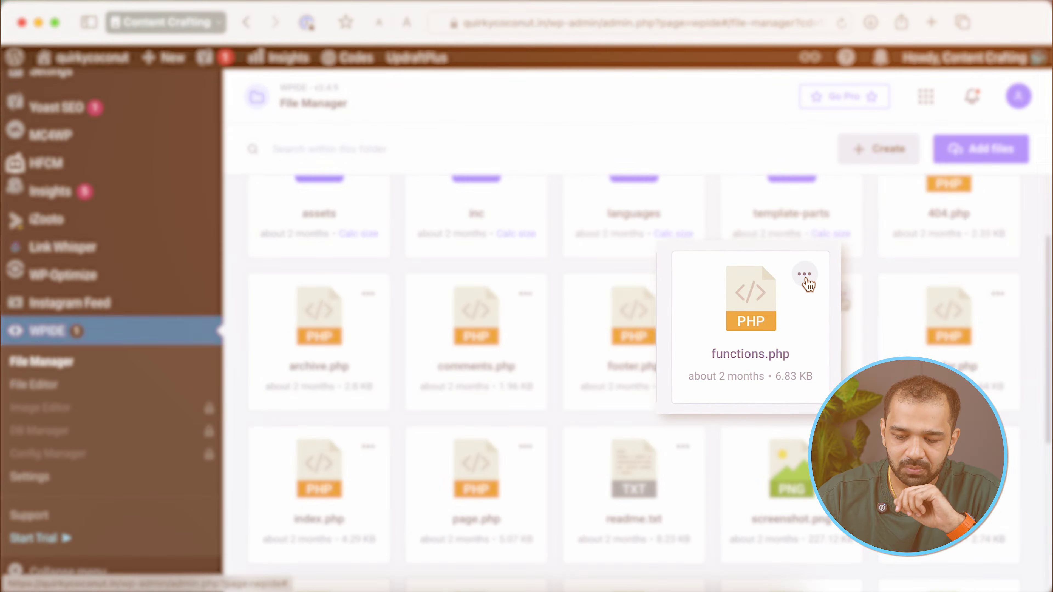
- Download a backup copy of functions.php, allowing the browser download
{"action": "left_click", "coordinate": [801, 280]}
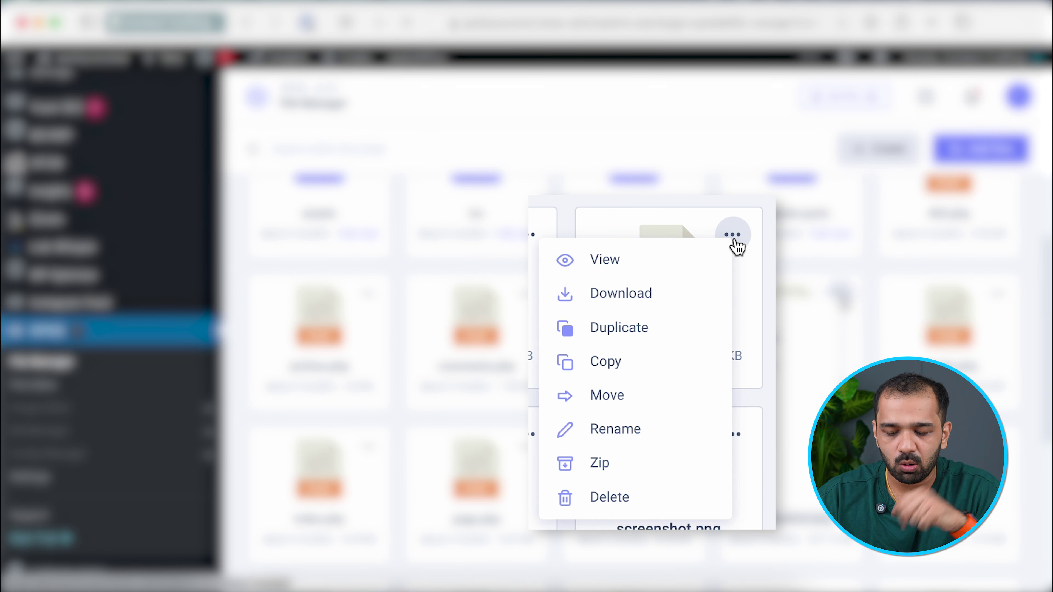
{"action": "left_click", "coordinate": [744, 237]}
{"action": "left_click", "coordinate": [737, 236]}
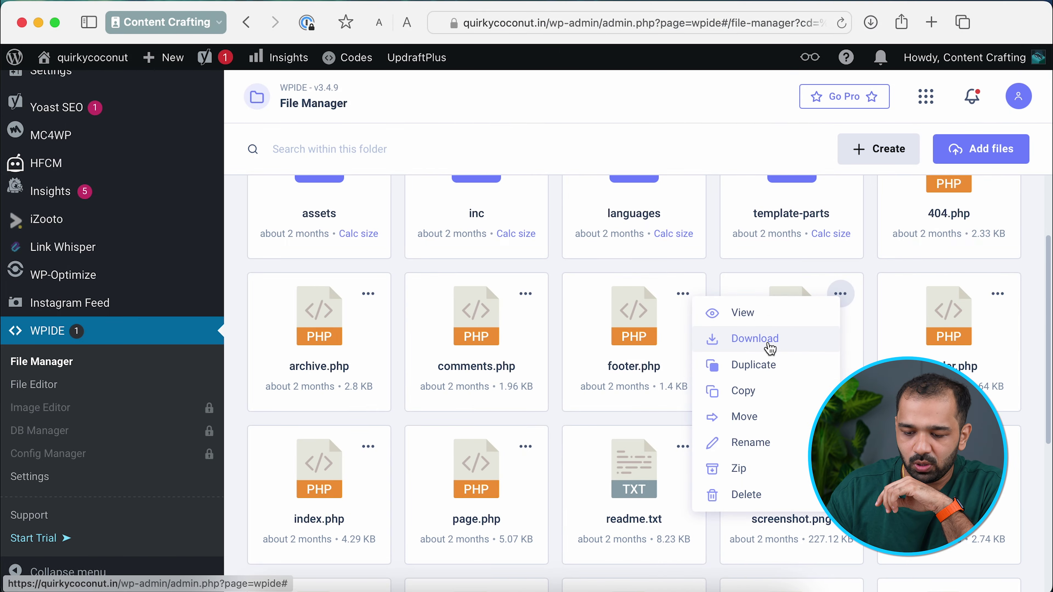
{"action": "left_click", "coordinate": [770, 349]}
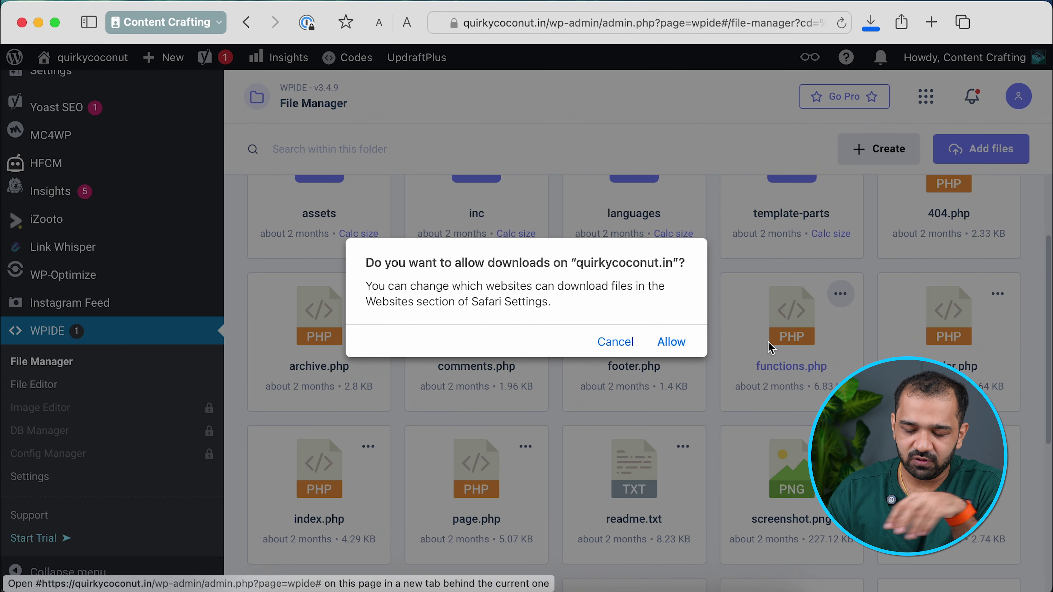
{"action": "left_click", "coordinate": [670, 343]}
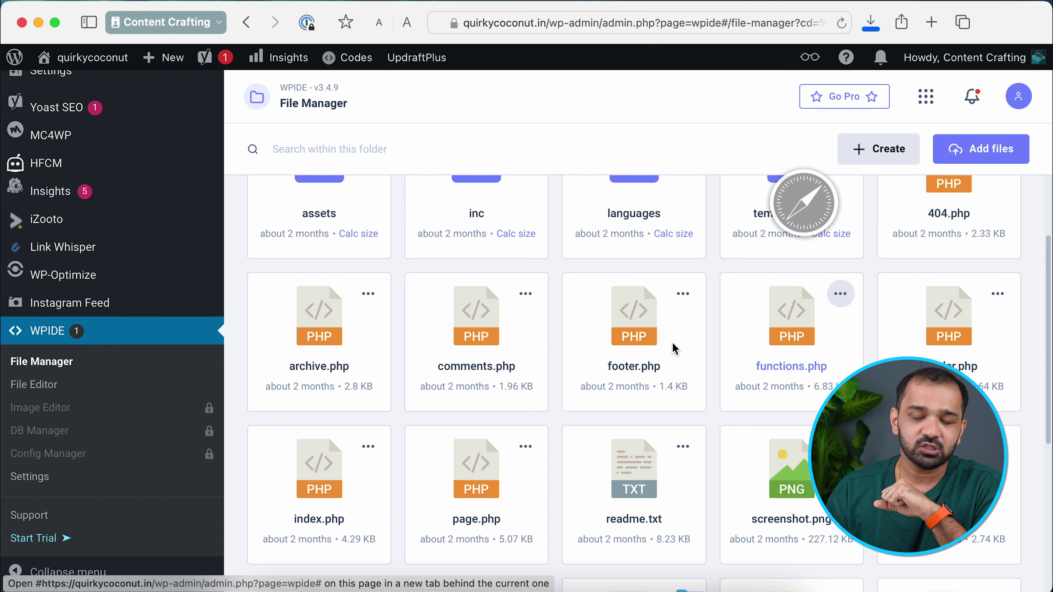
{"action": "scroll", "coordinate": [726, 323], "scroll_direction": "down", "scroll_amount": 2}
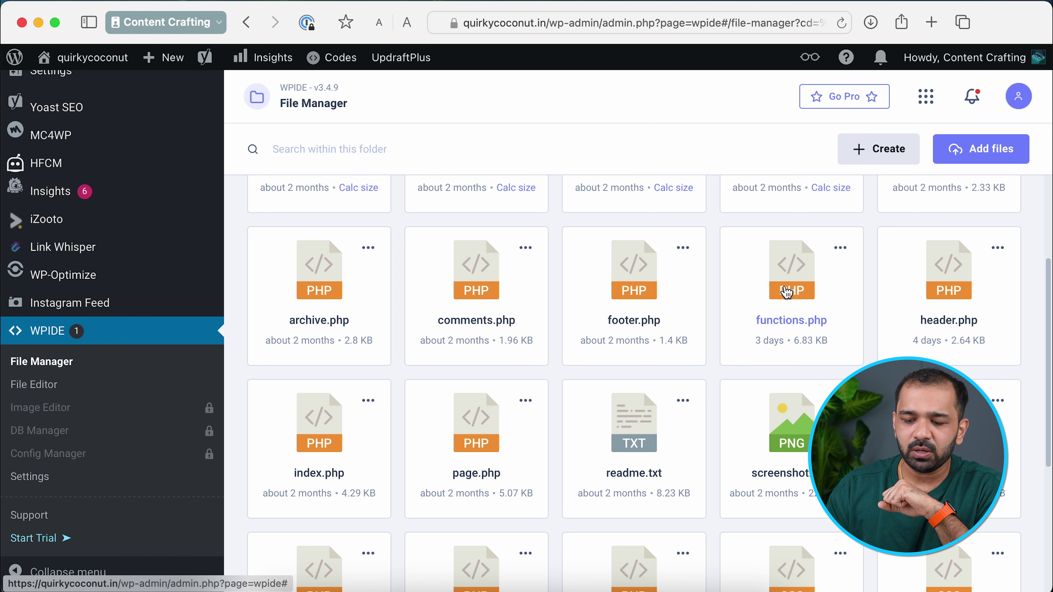
{"action": "left_click", "coordinate": [787, 293]}
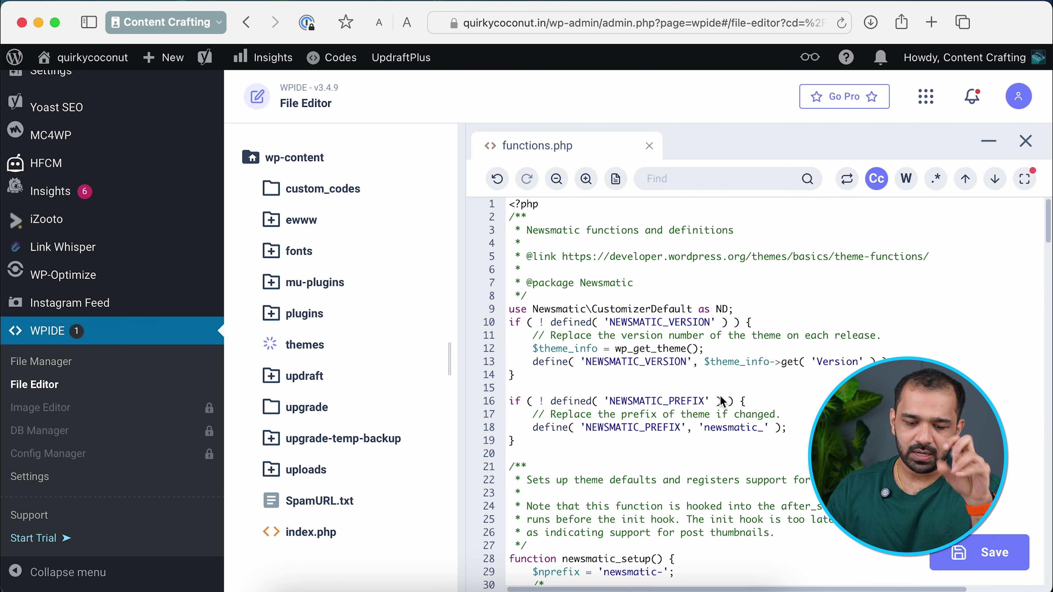
- Paste the FeedRedirector class at the end of functions.php and save it
{"action": "scroll", "coordinate": [726, 390], "scroll_direction": "down", "scroll_amount": 5}
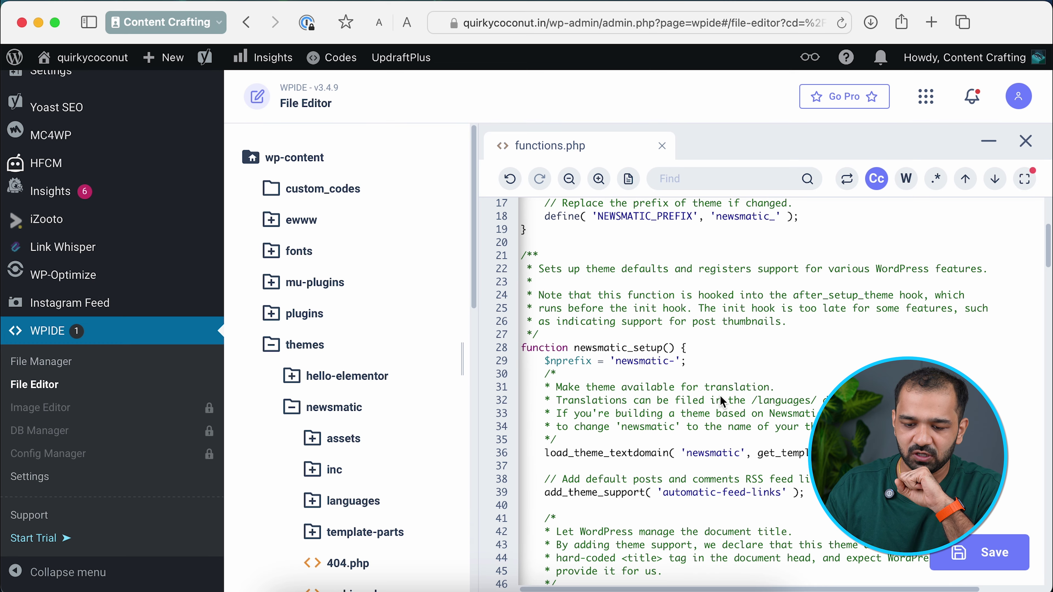
{"action": "scroll", "coordinate": [722, 401], "scroll_direction": "down", "scroll_amount": 15}
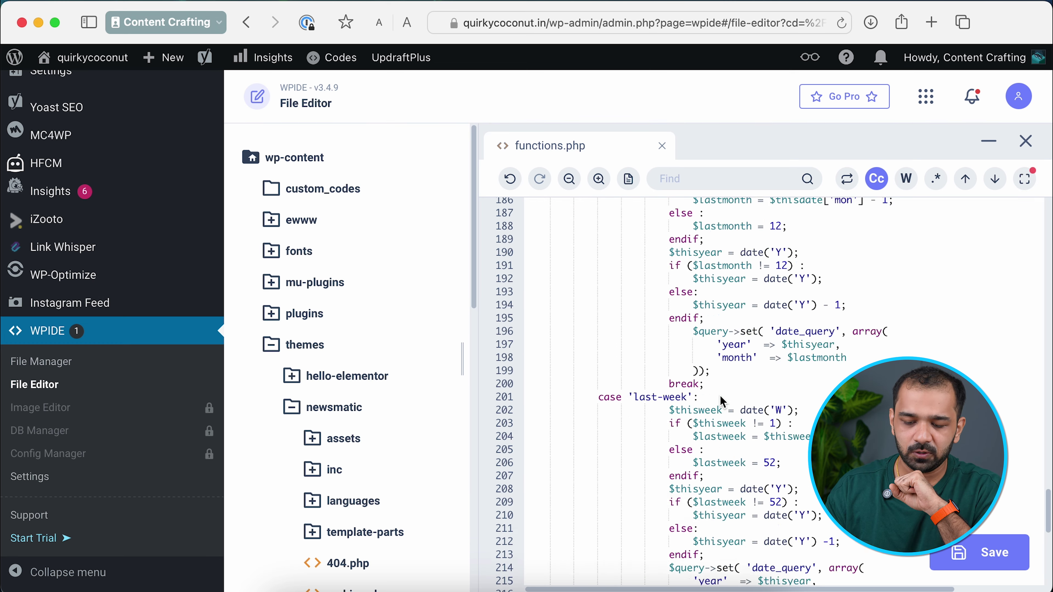
{"action": "scroll", "coordinate": [722, 400], "scroll_direction": "down", "scroll_amount": 5}
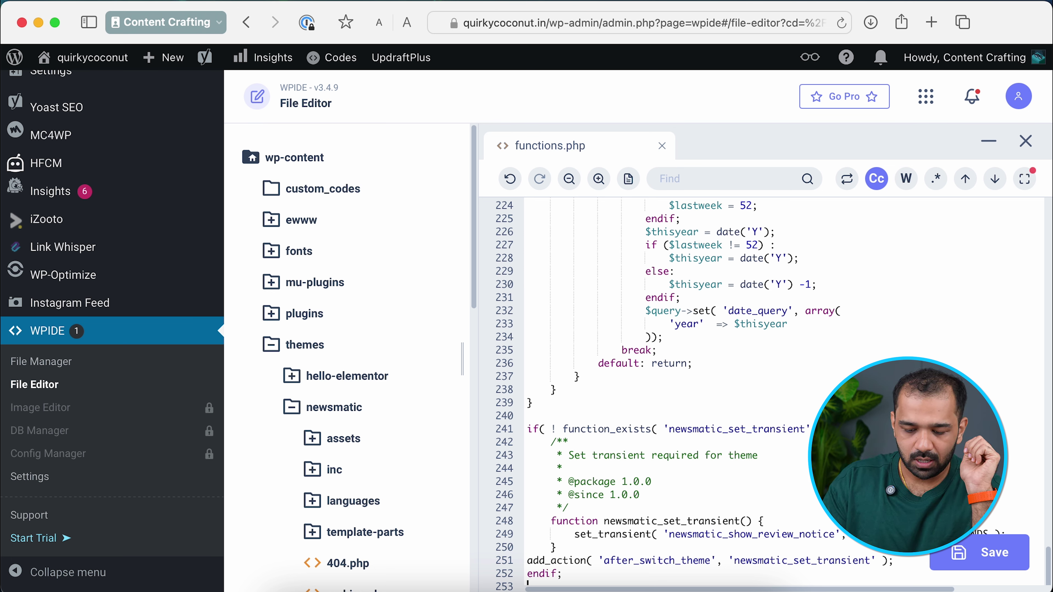
{"action": "key", "text": "super+v"}
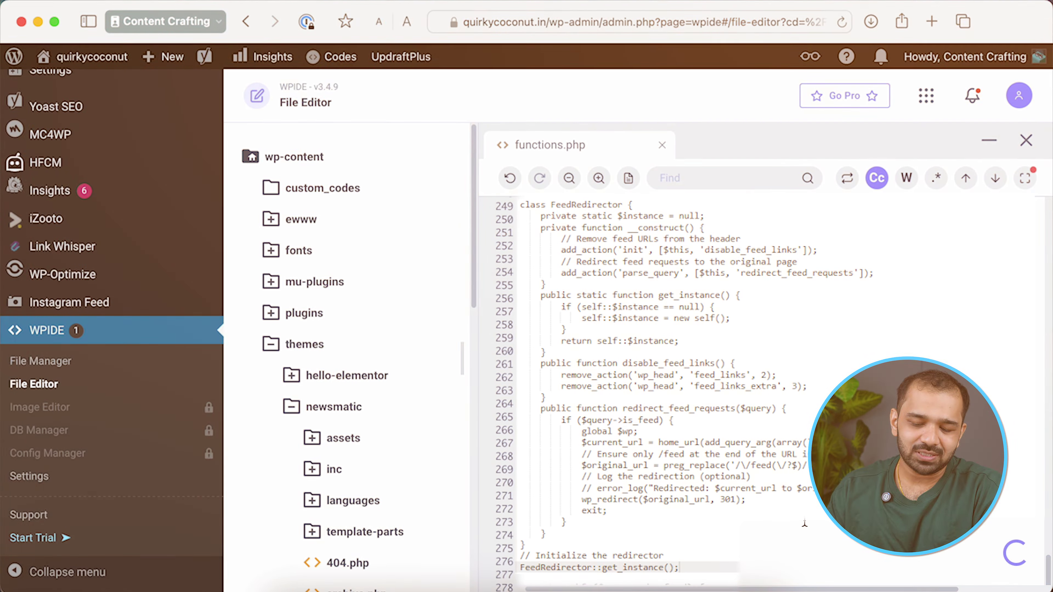
{"action": "key", "text": "super+s"}
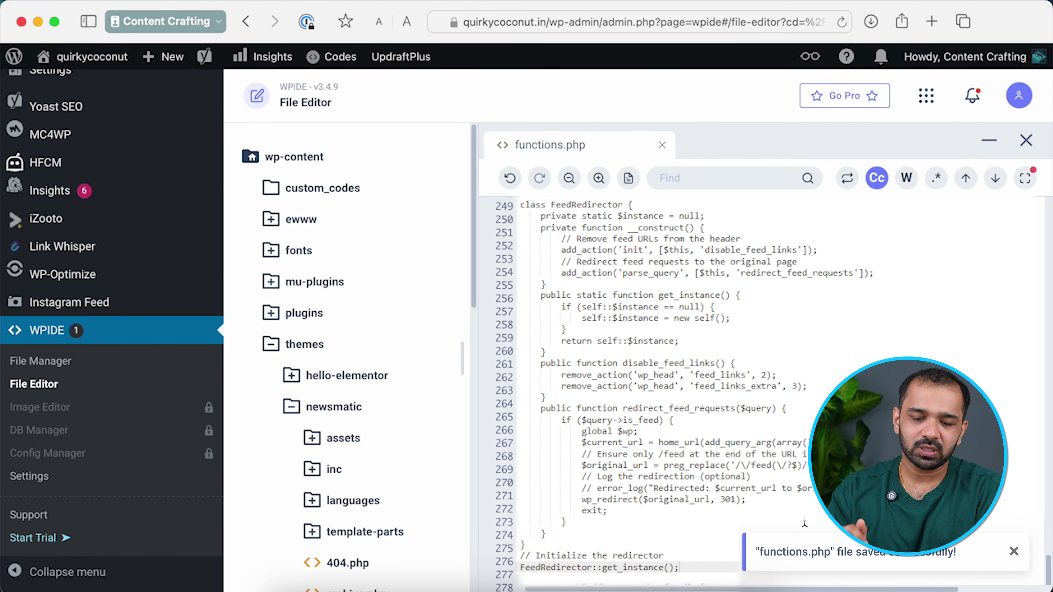